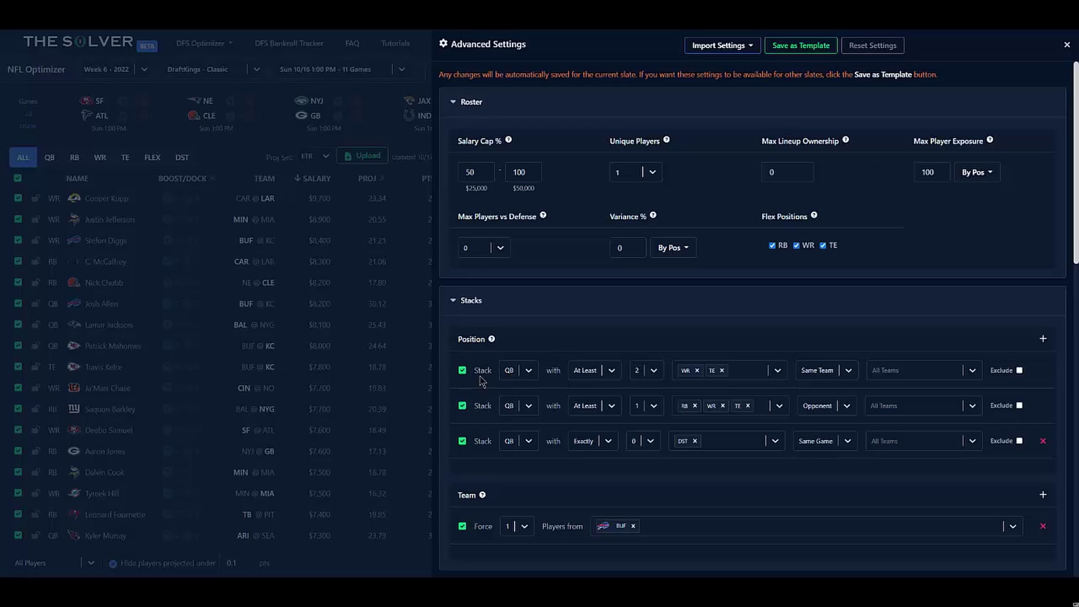
Disable the first QB, QB-with-DST and QB-with-opponent stack rules, then turn on the QB Stack option
click(462, 370)
click(462, 441)
click(462, 406)
key(Escape)
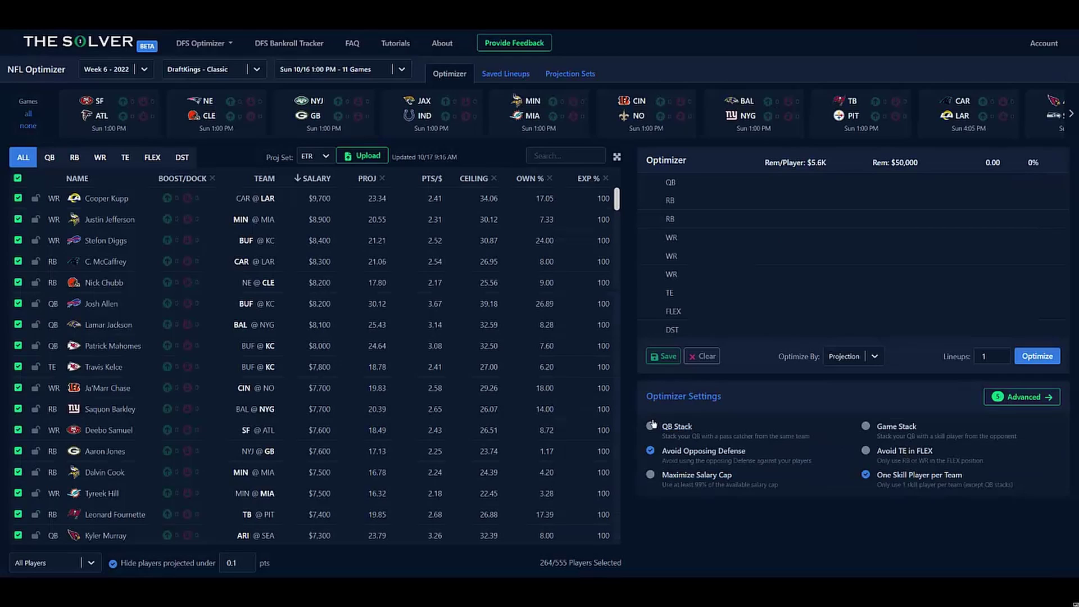
click(841, 426)
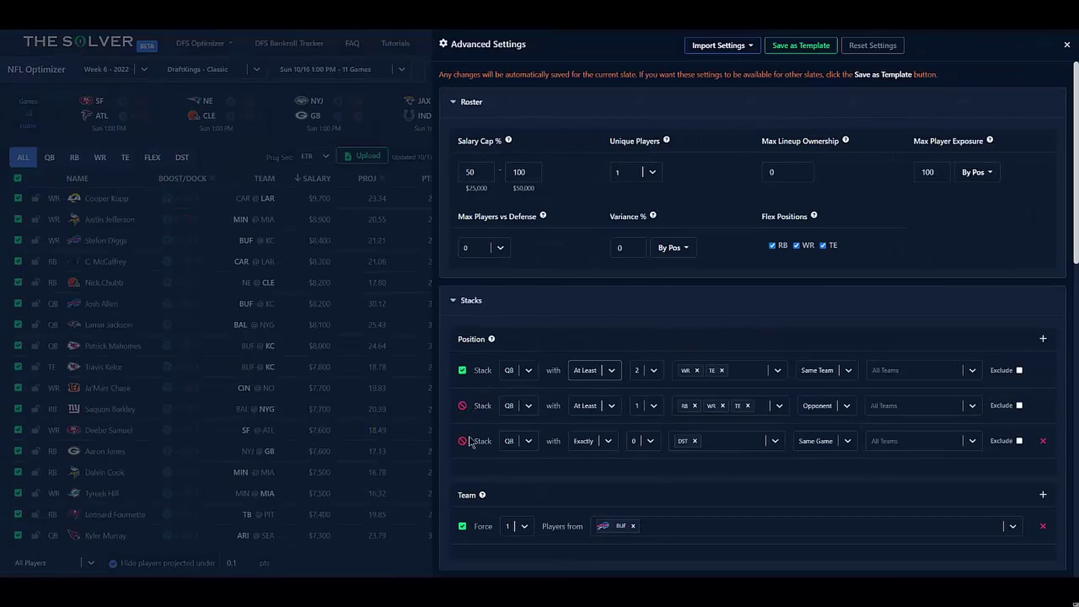
Re-enable the QB-with-opponent and QB-with-DST stack rules and set Max Lineup Ownership to 115
click(462, 405)
click(462, 441)
click(775, 169)
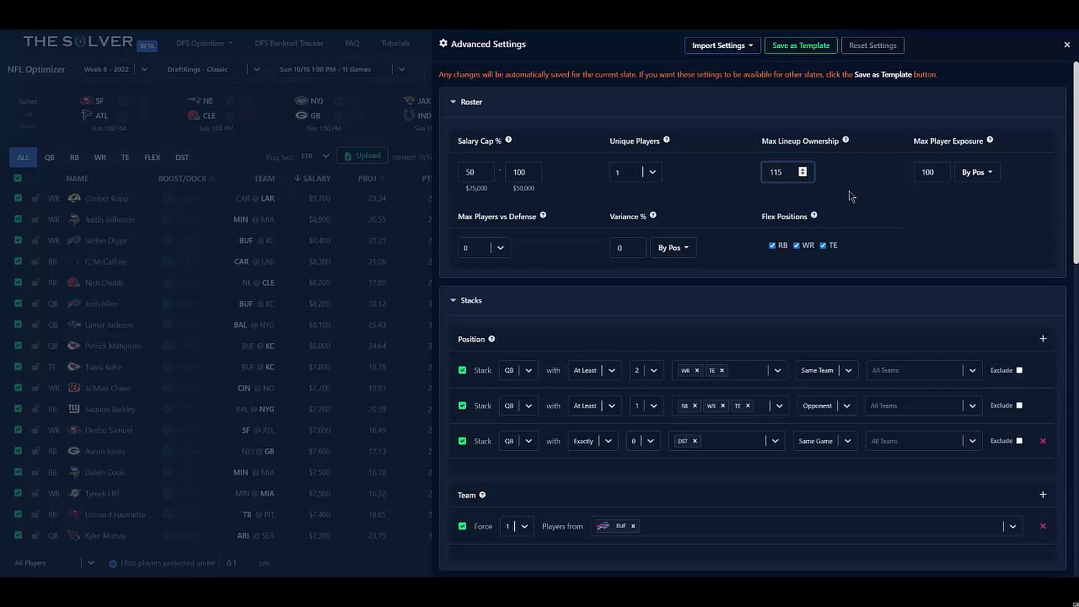
Check the Max Player Exposure By Pos fields, leaving them hidden
click(972, 174)
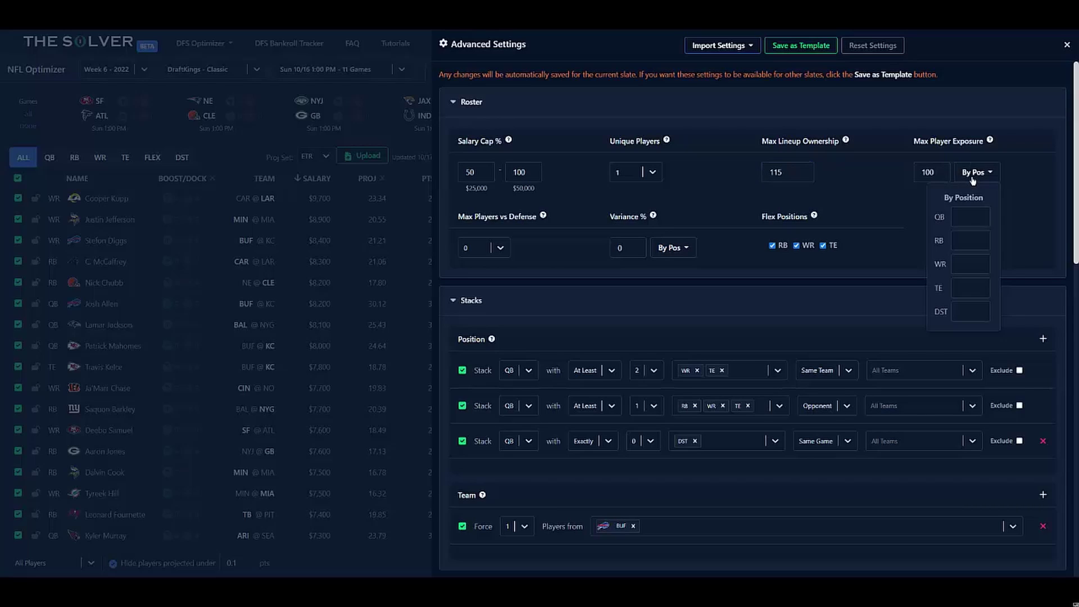
click(973, 179)
click(973, 179)
click(568, 236)
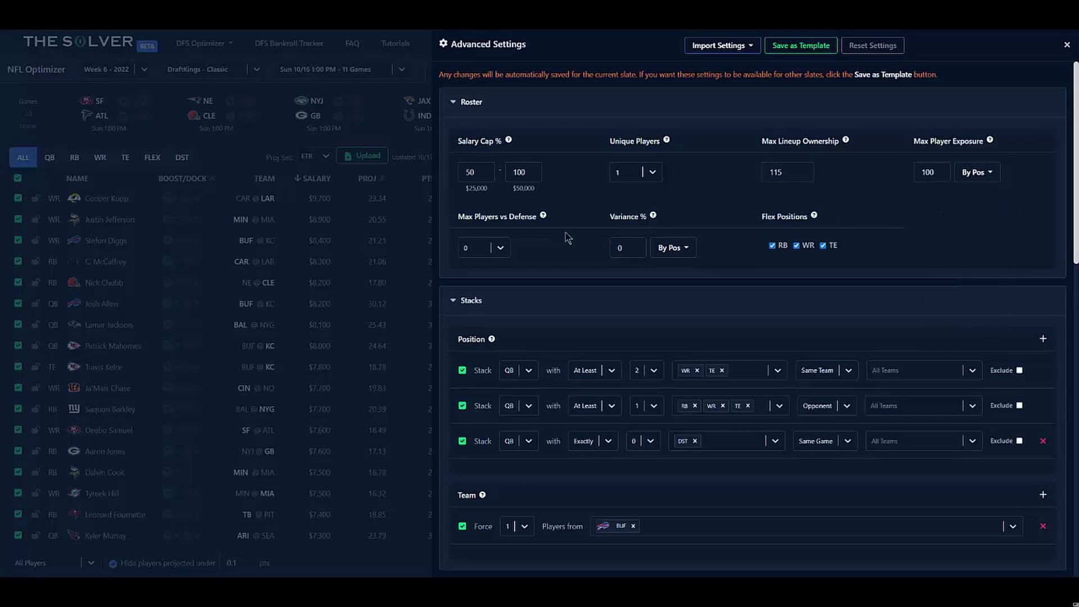
Set per-position variance to QB 30, RB 40 and WR 50
click(666, 253)
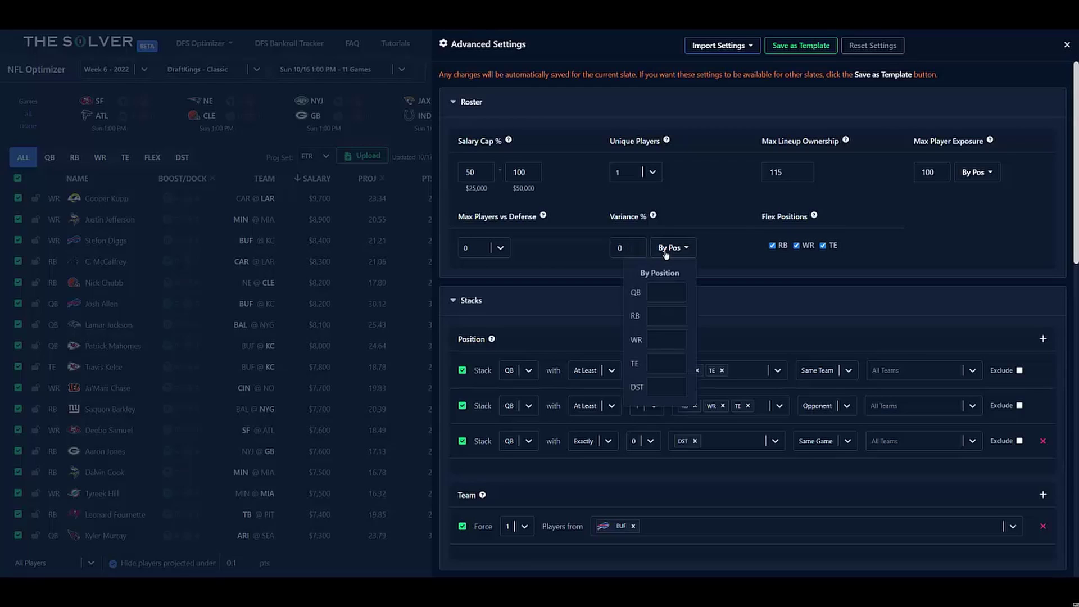
click(658, 291)
text(30)
click(657, 317)
text(40)
click(662, 342)
text(50)
Set DST variance to 90 and TE to 70, and remove TE from the flex positions
click(656, 386)
text(90)
click(655, 363)
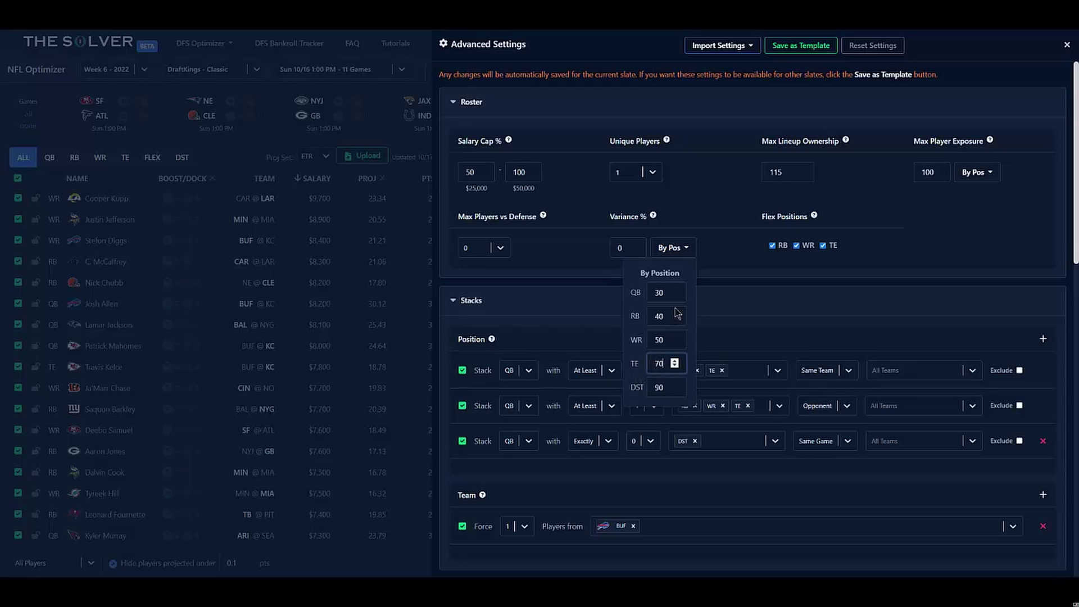
text(70)
click(725, 259)
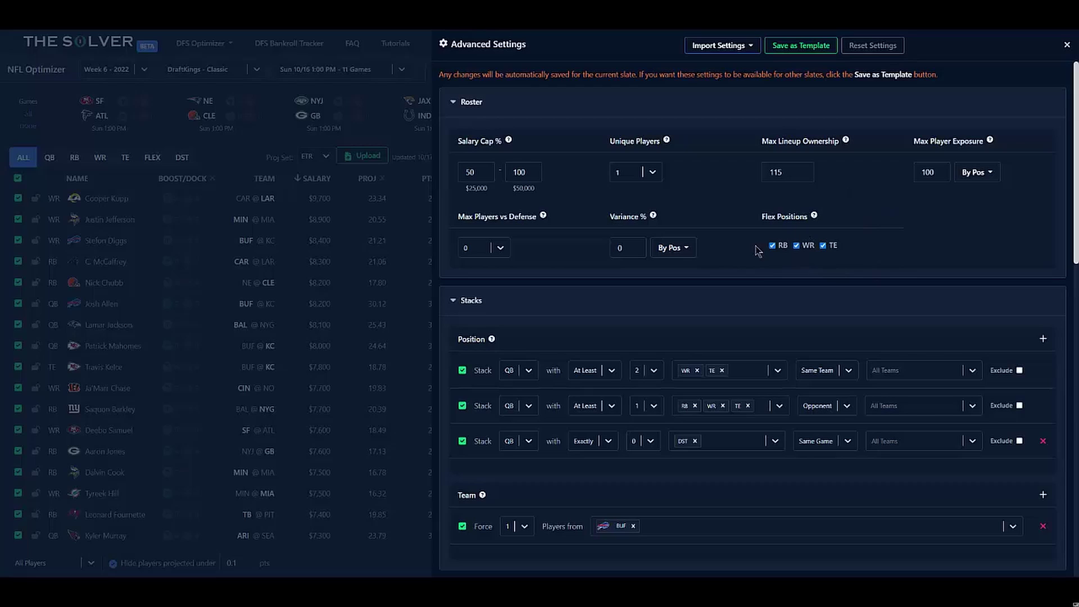
click(823, 246)
scroll(548, 348, down, 1)
scroll(623, 402, down, 2)
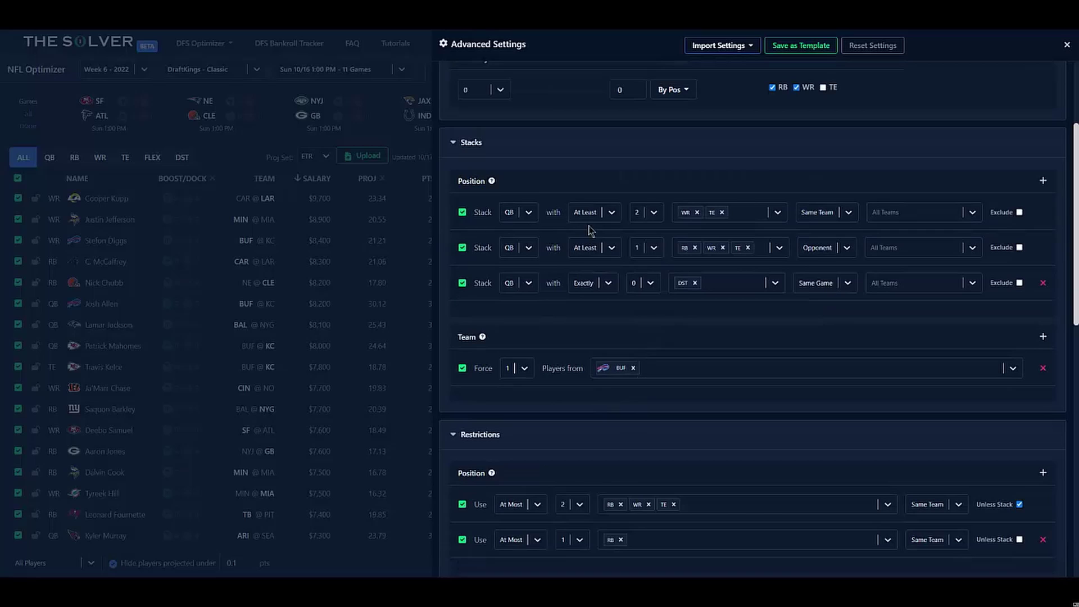
click(654, 214)
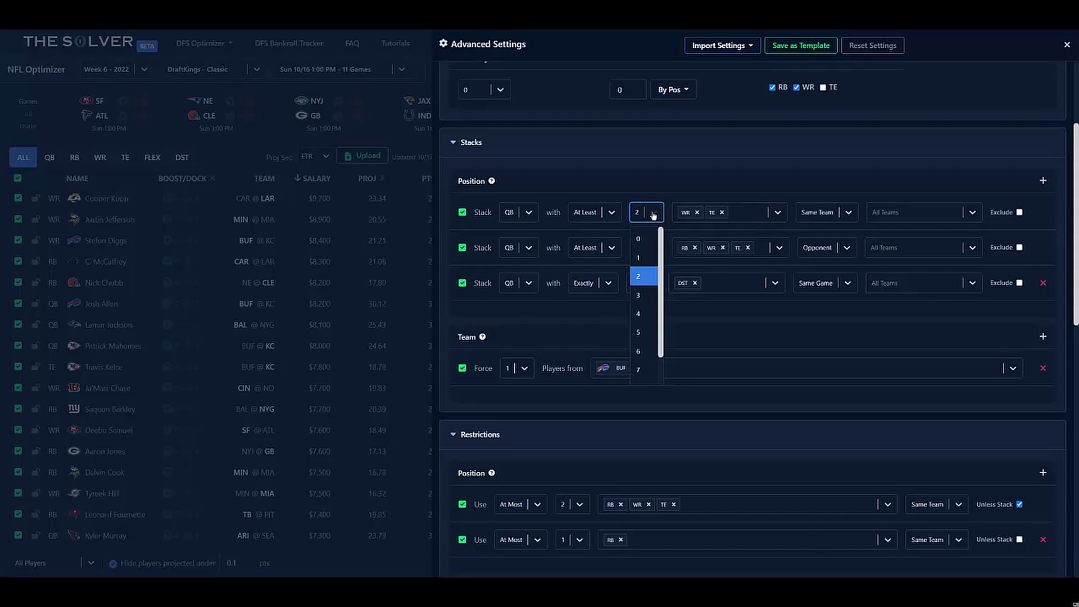
click(649, 254)
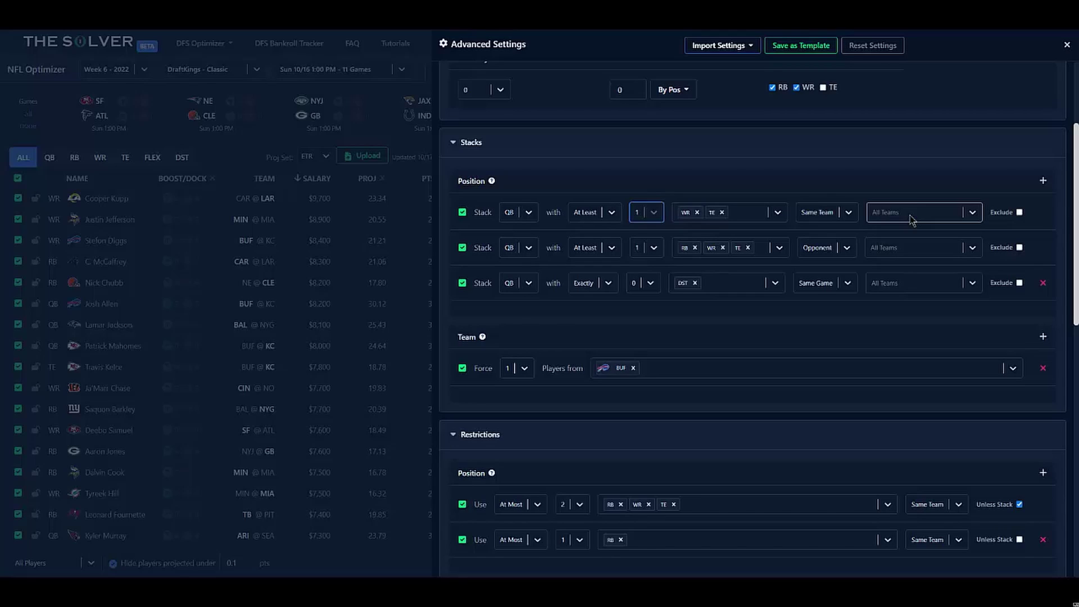
click(646, 213)
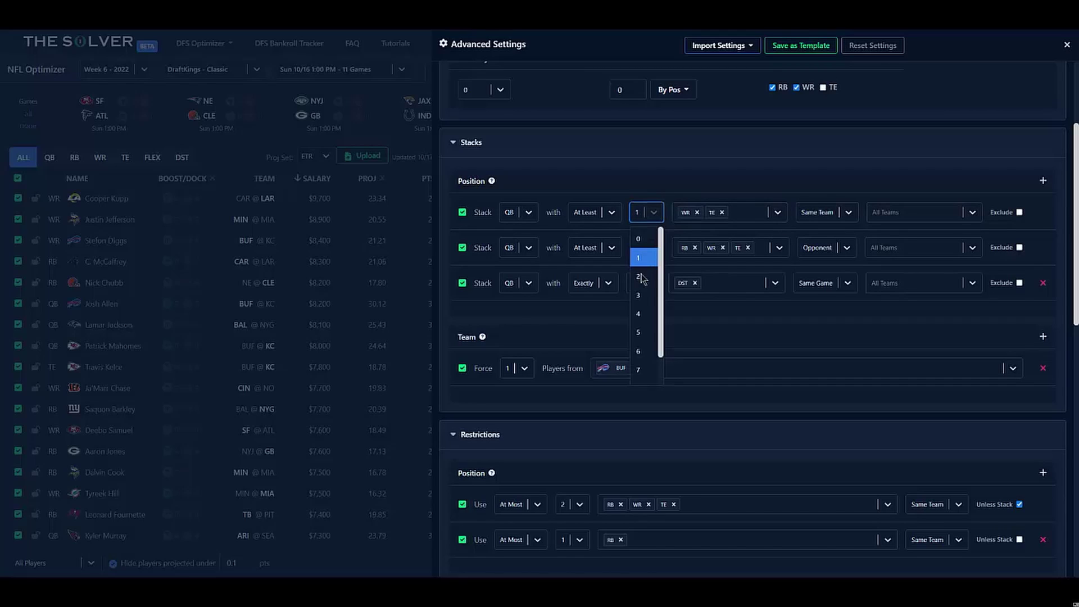
click(656, 275)
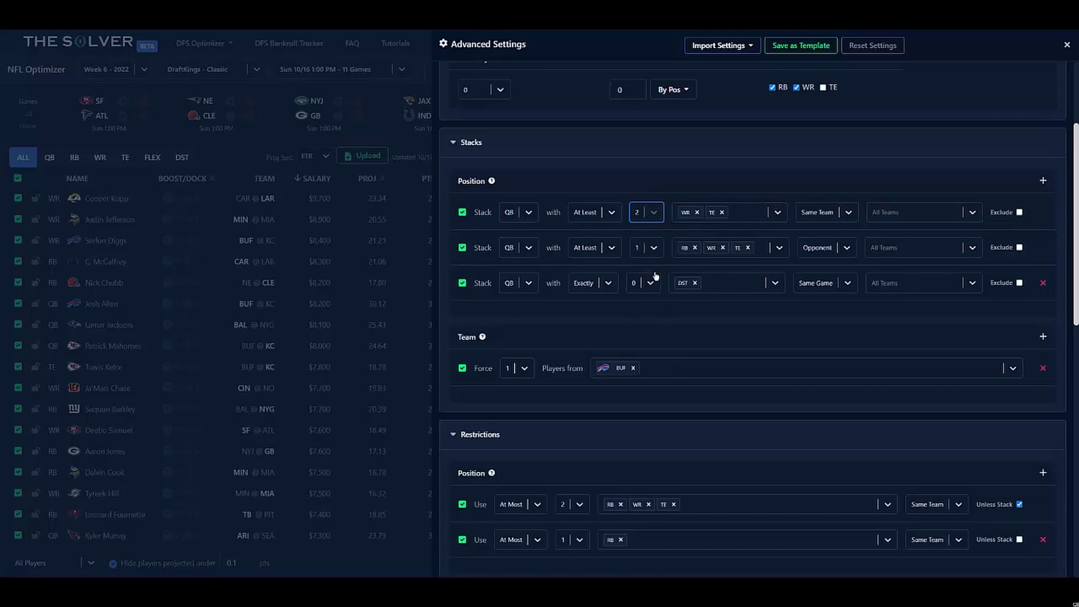
click(897, 217)
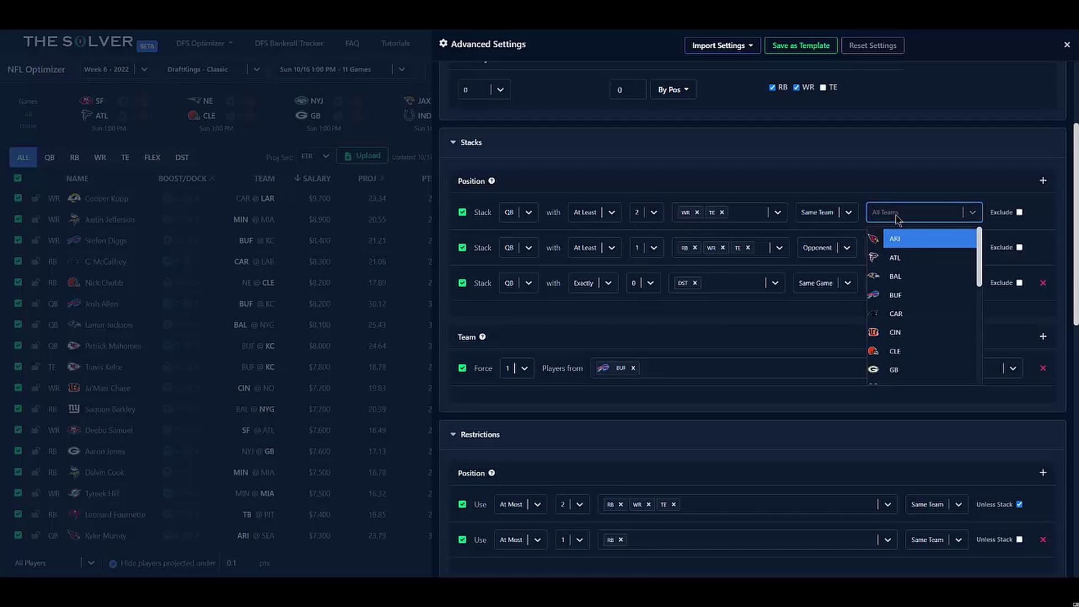
click(915, 276)
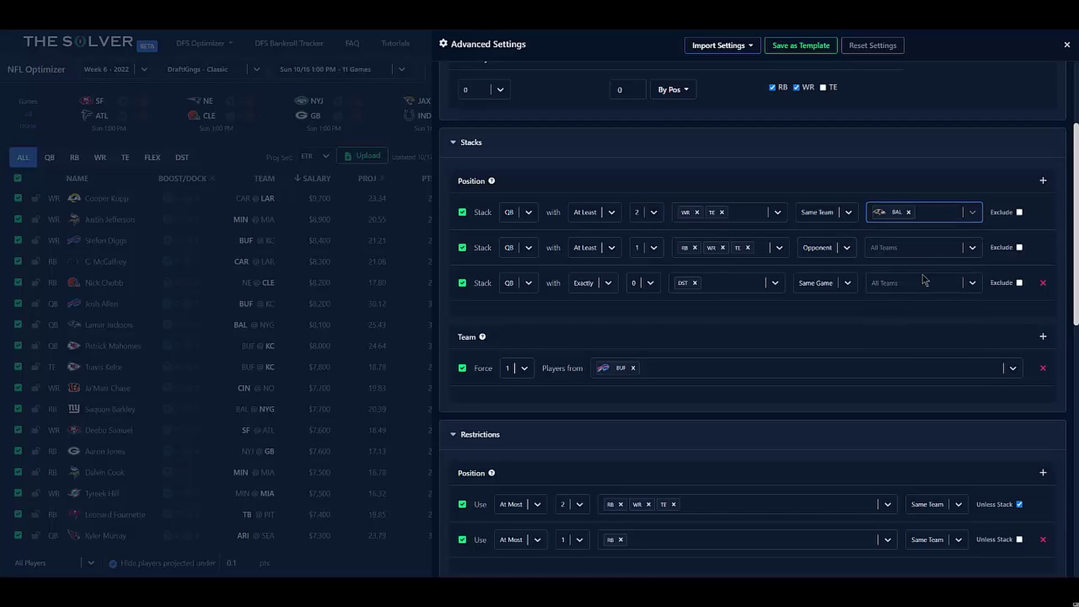
click(1019, 212)
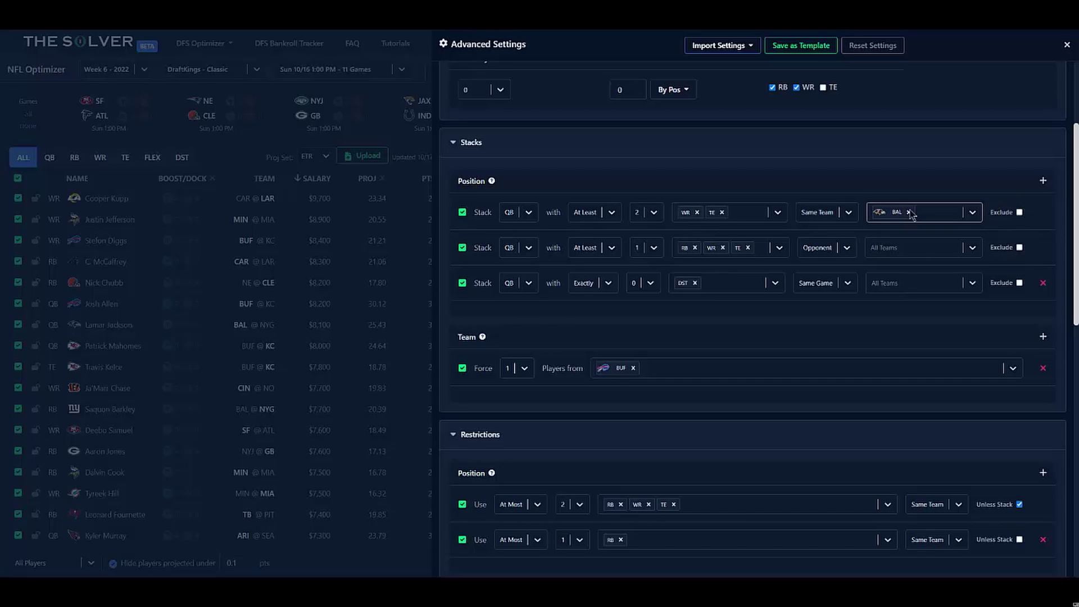
click(1019, 213)
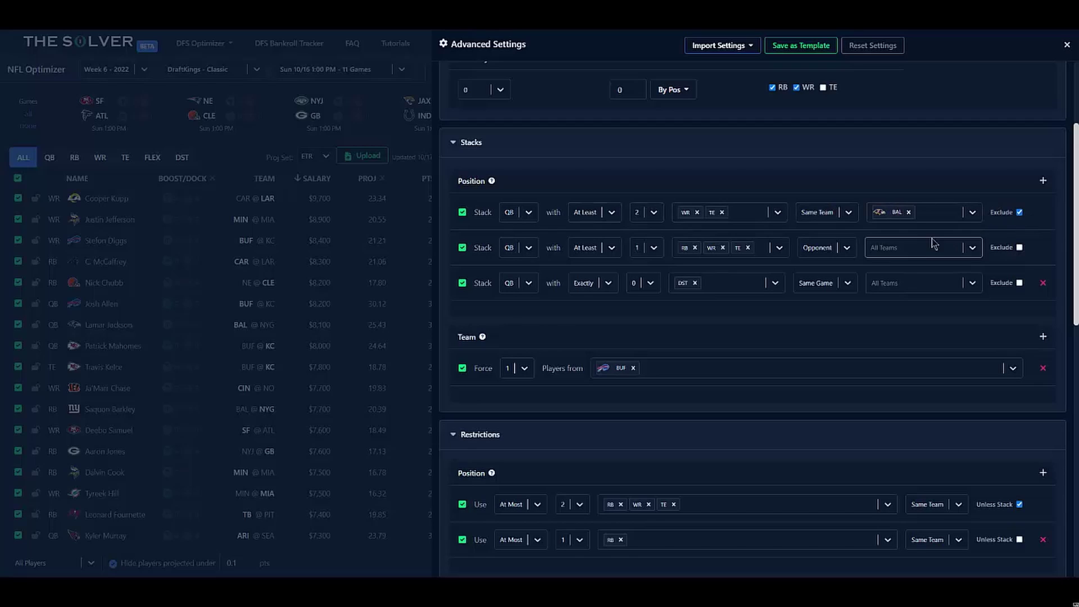
click(908, 211)
click(1019, 213)
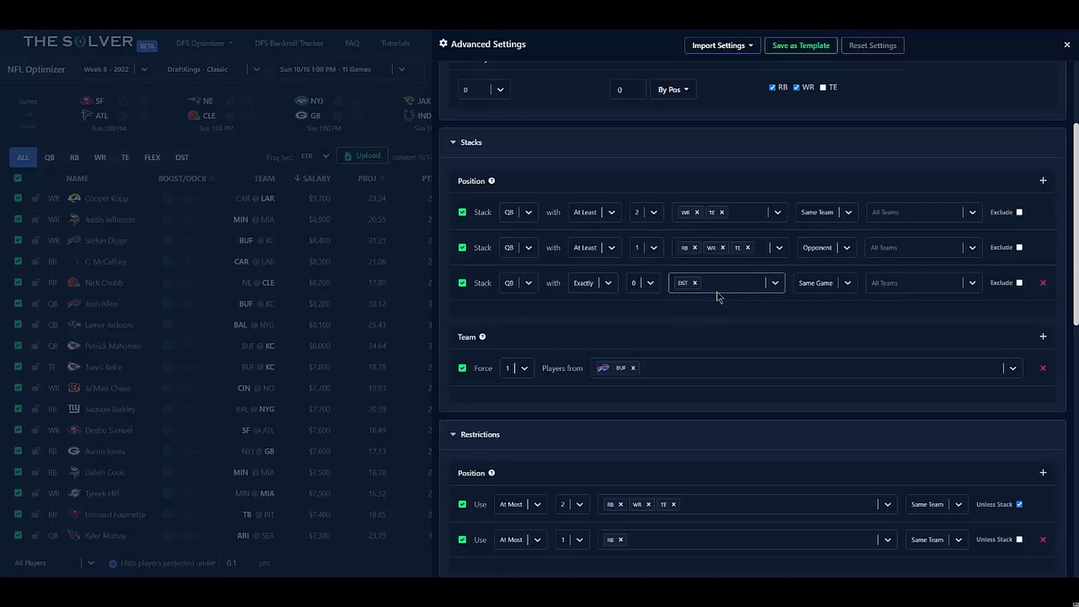
click(846, 284)
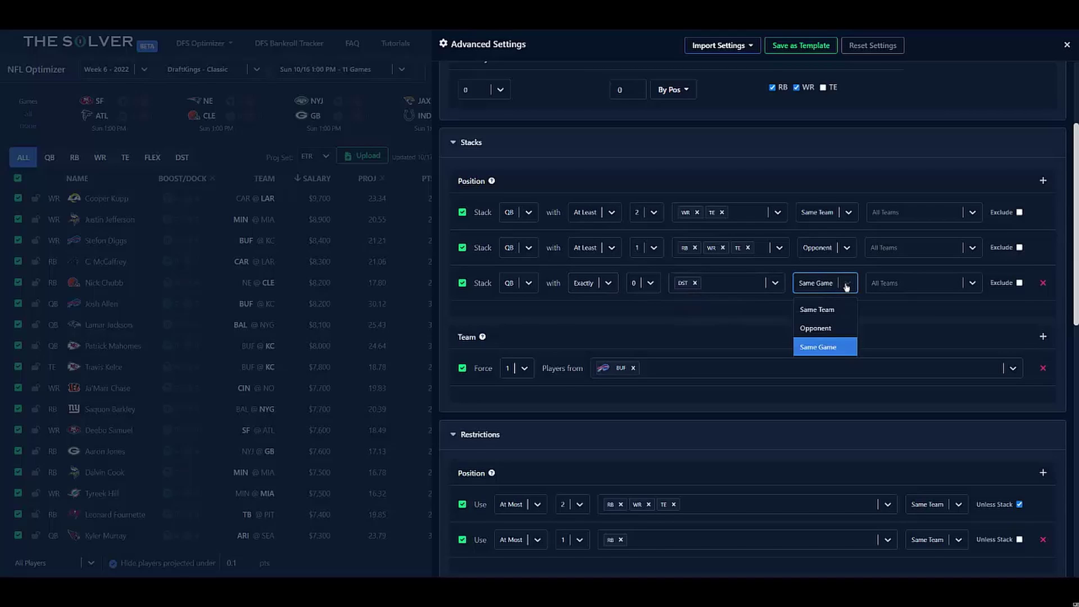
click(830, 350)
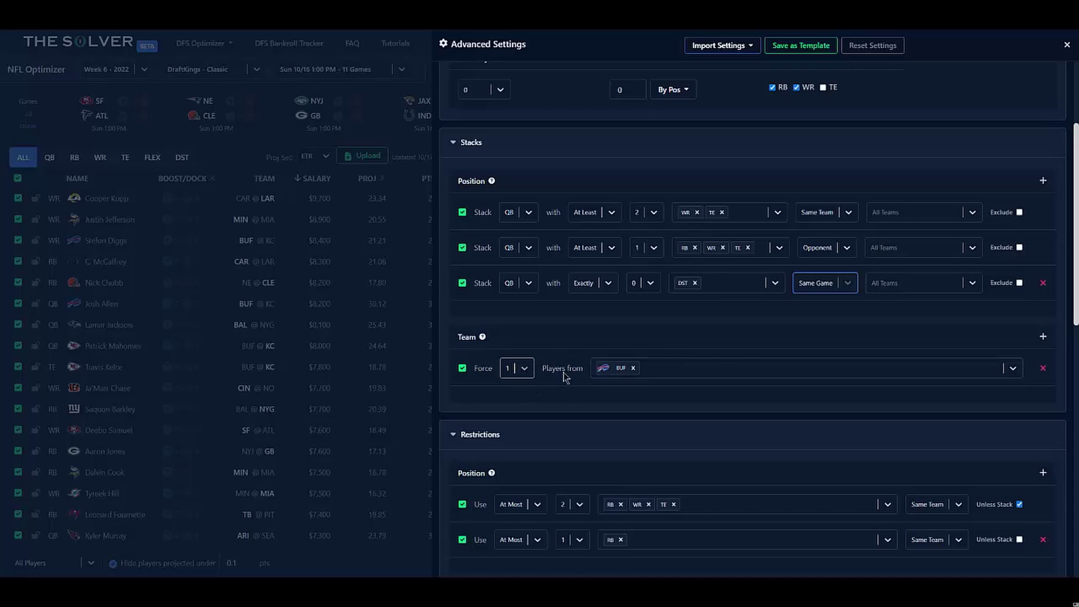
click(686, 373)
scroll(674, 472, down, 3)
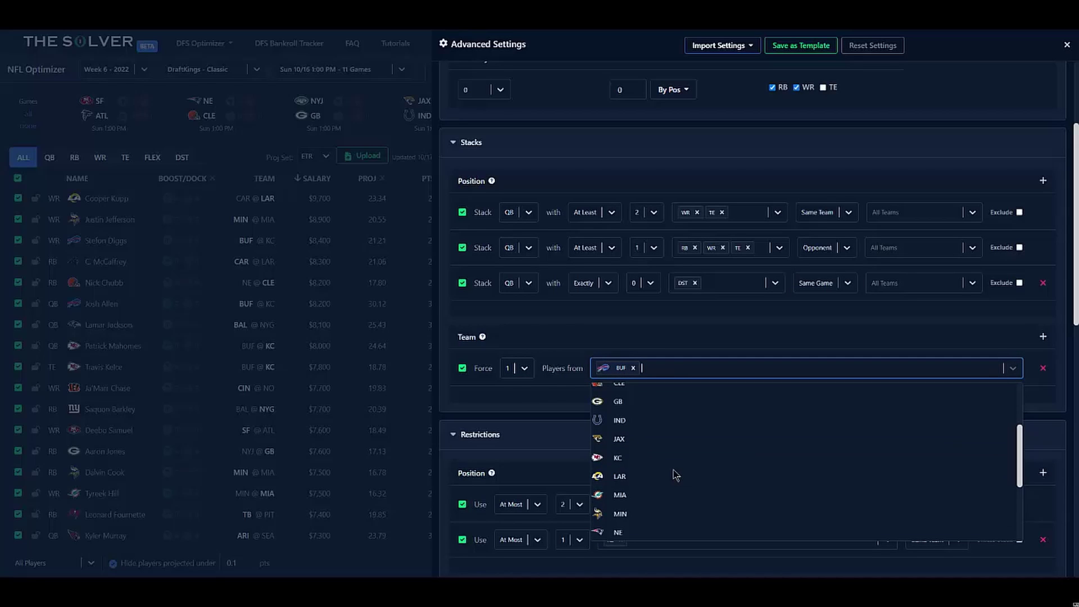
click(659, 464)
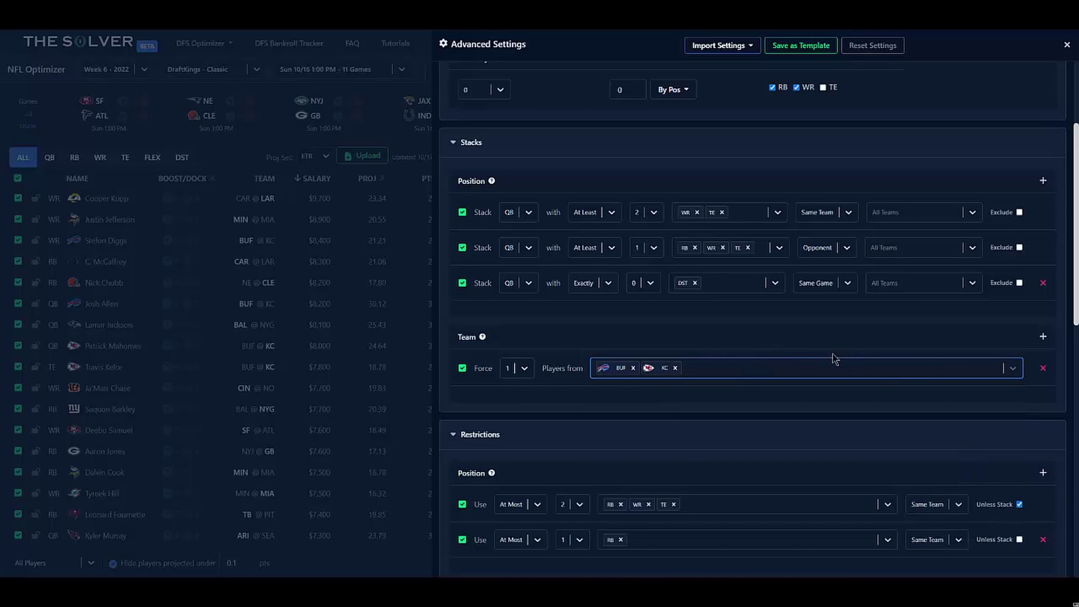
click(462, 373)
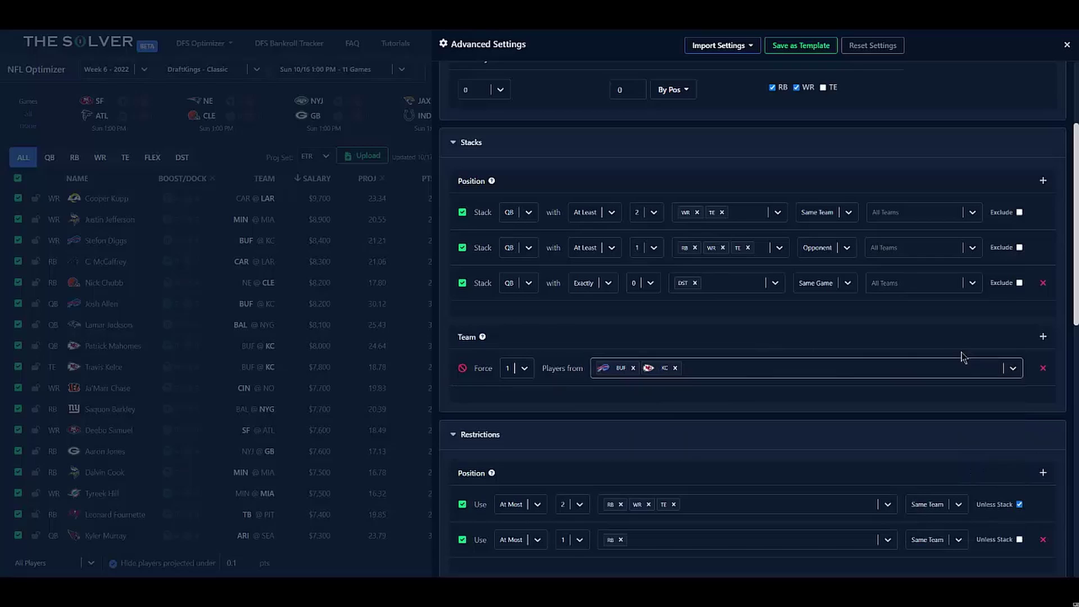
click(1041, 337)
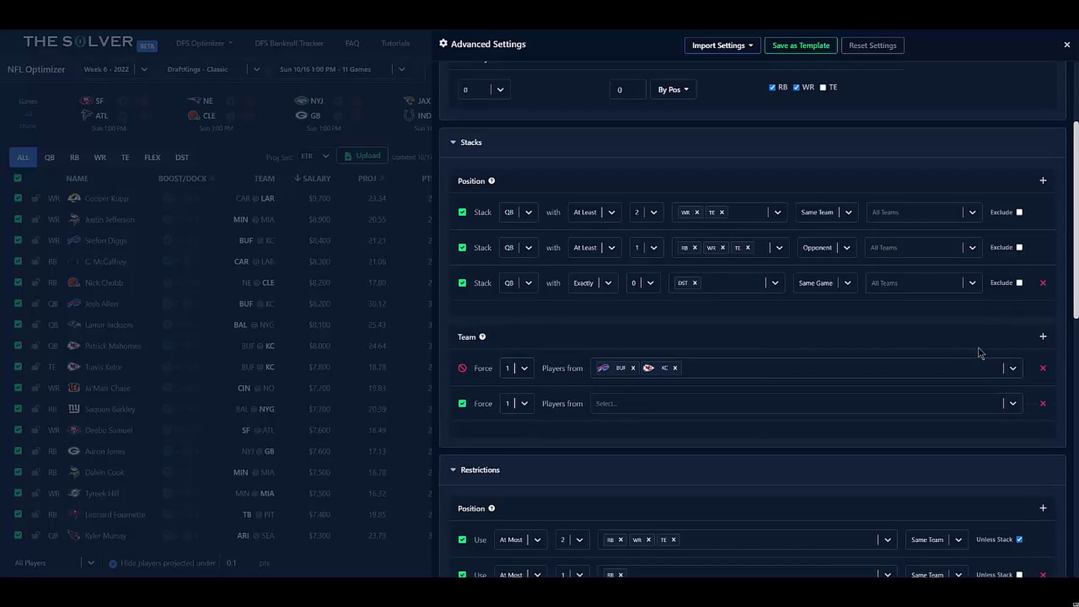
click(1043, 403)
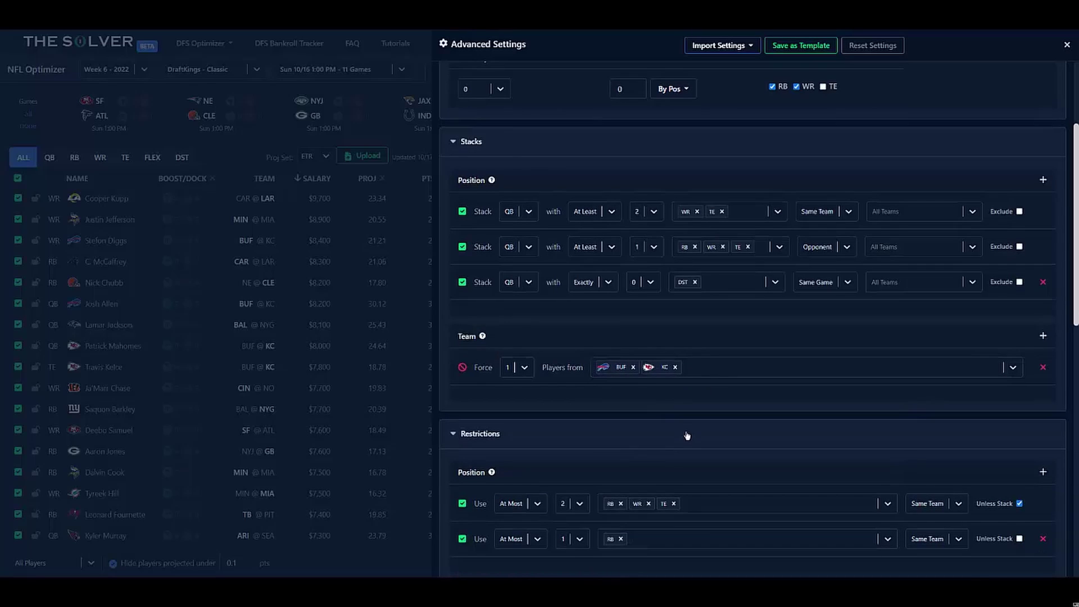
scroll(686, 436, down, 4)
scroll(656, 369, down, 1)
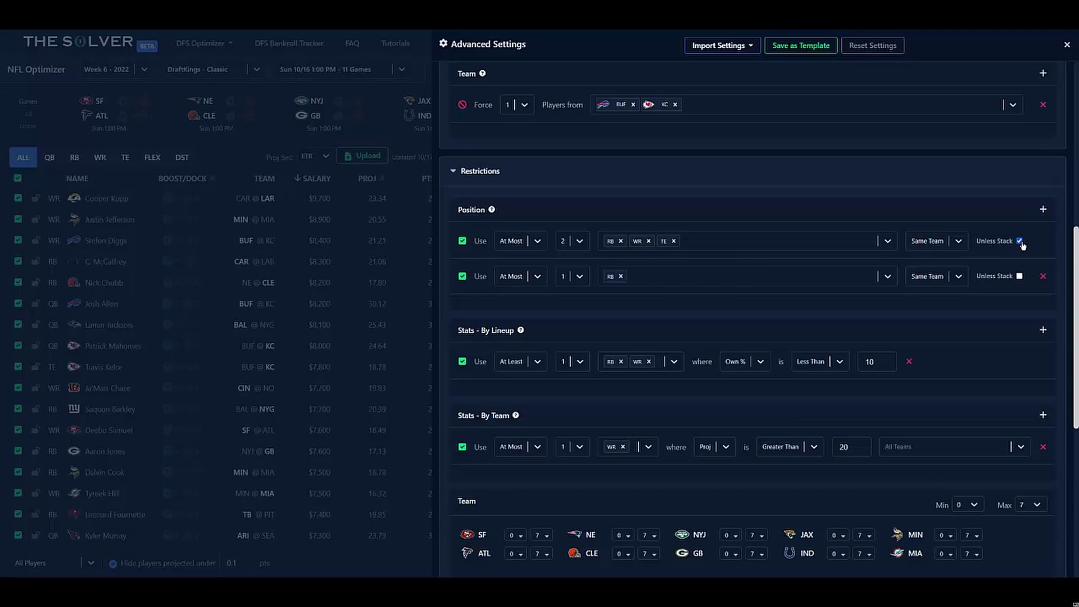
click(573, 242)
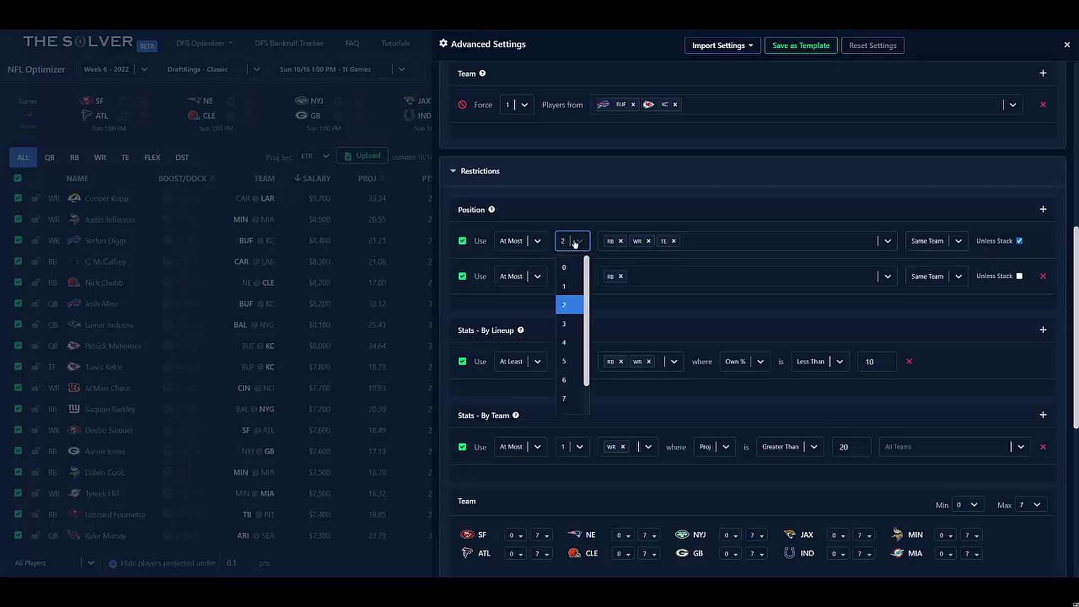
click(574, 242)
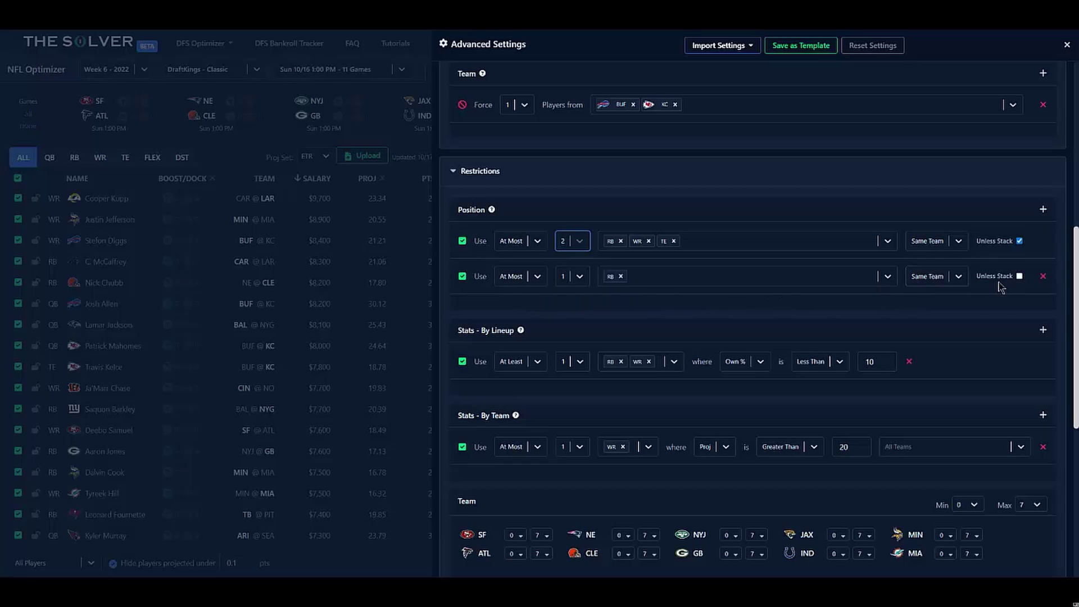
scroll(843, 296, down, 3)
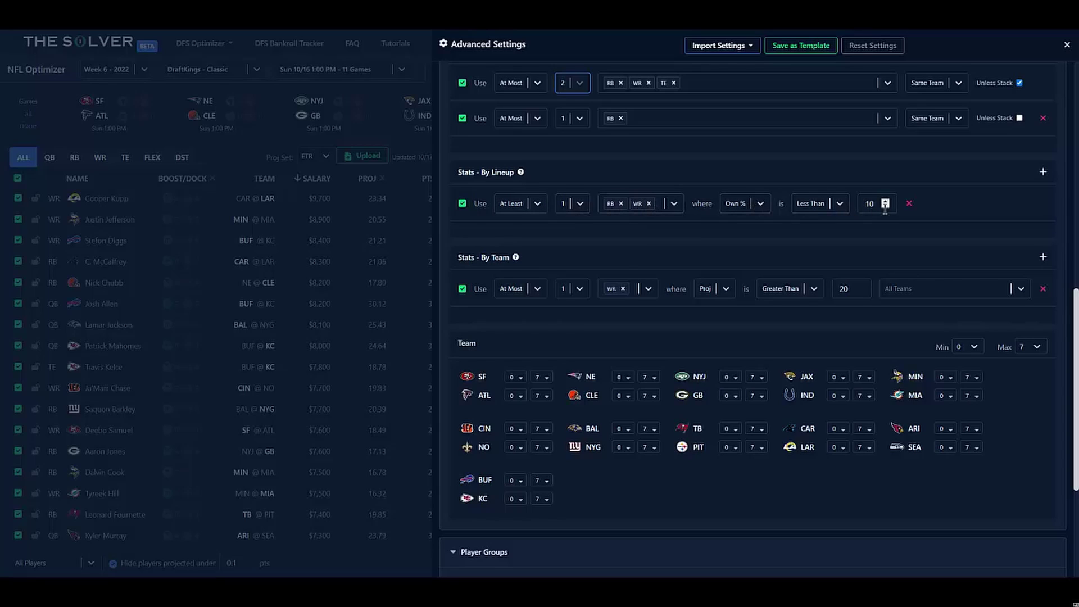
click(761, 205)
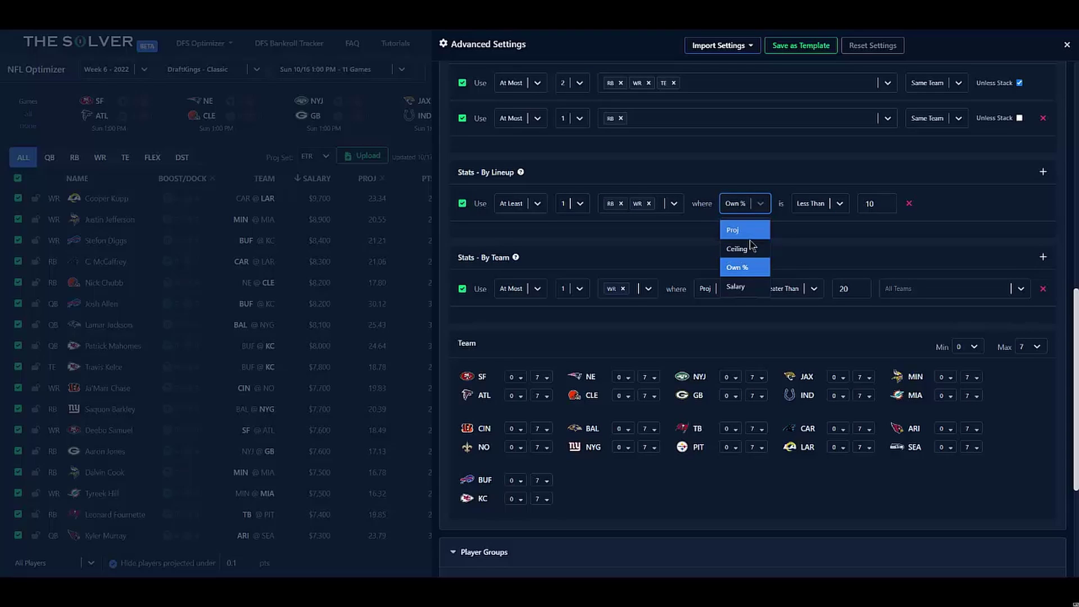
click(839, 204)
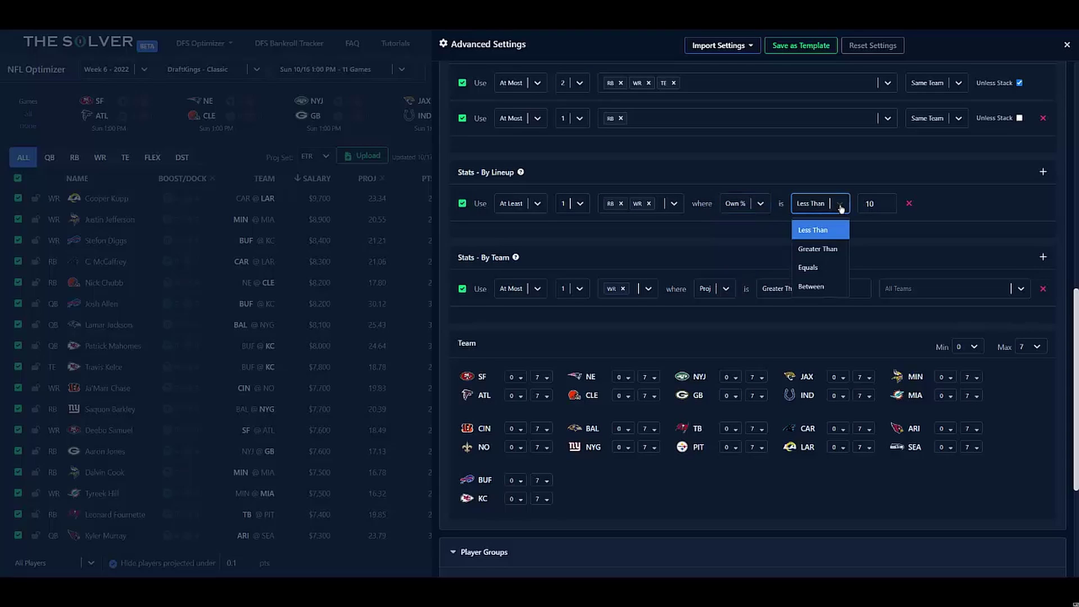
click(854, 210)
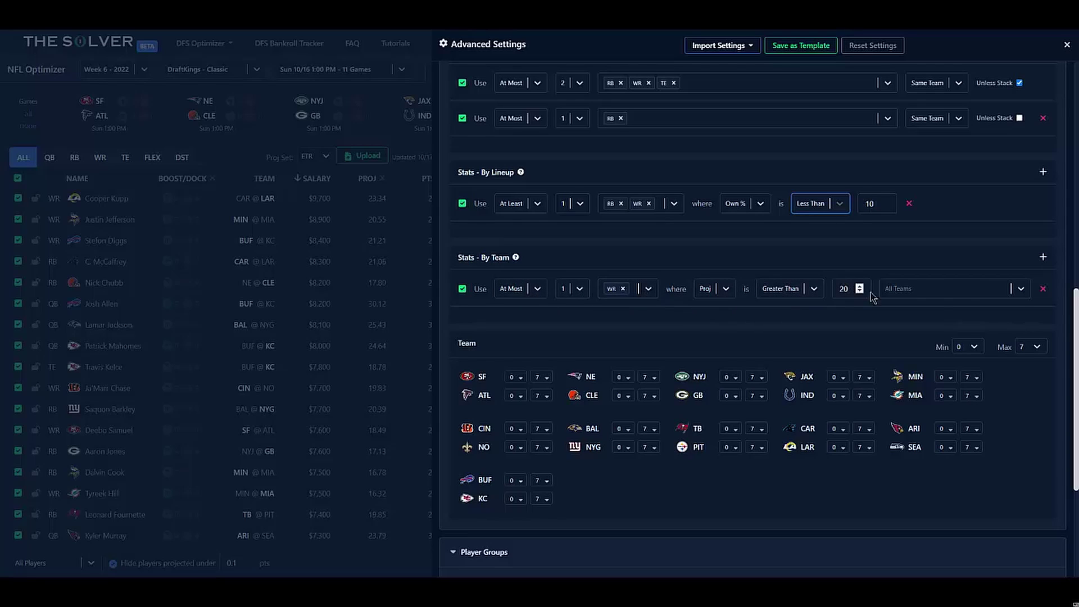
click(1019, 292)
click(1019, 293)
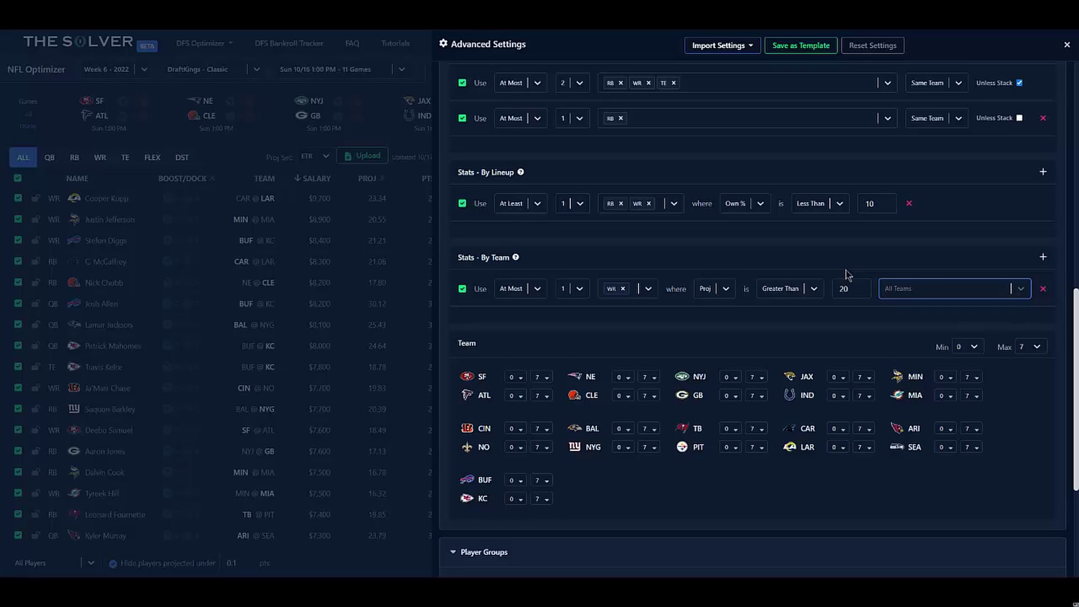
click(901, 289)
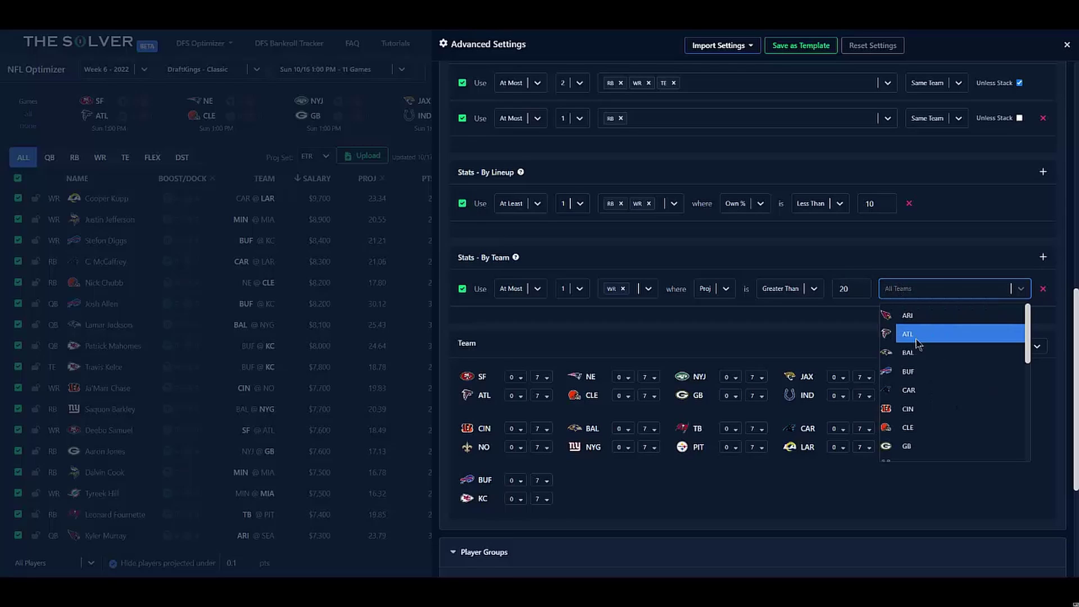
click(912, 370)
click(921, 288)
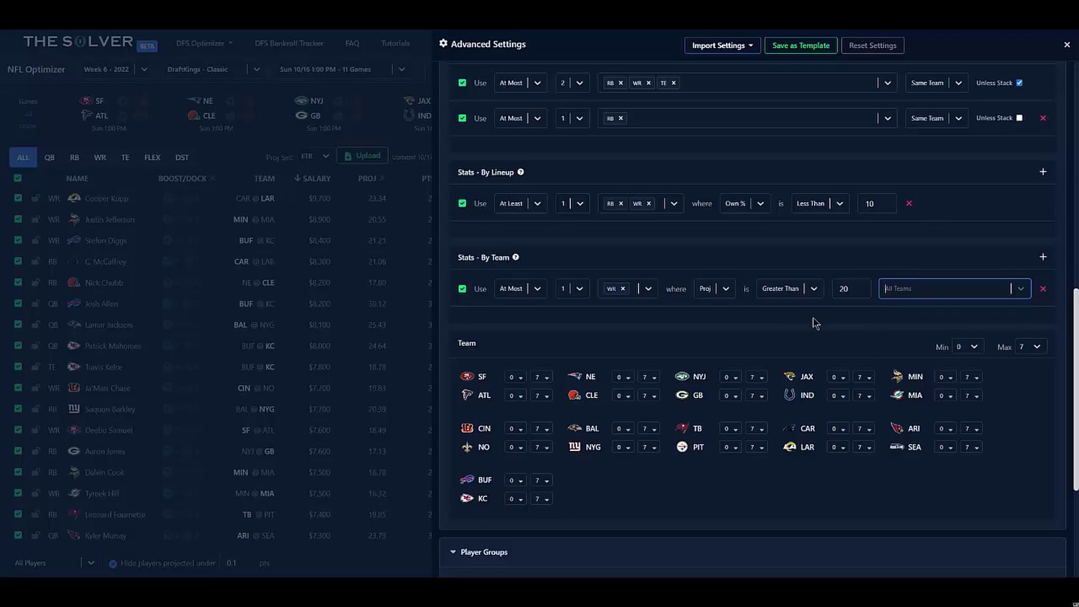
scroll(747, 327, down, 2)
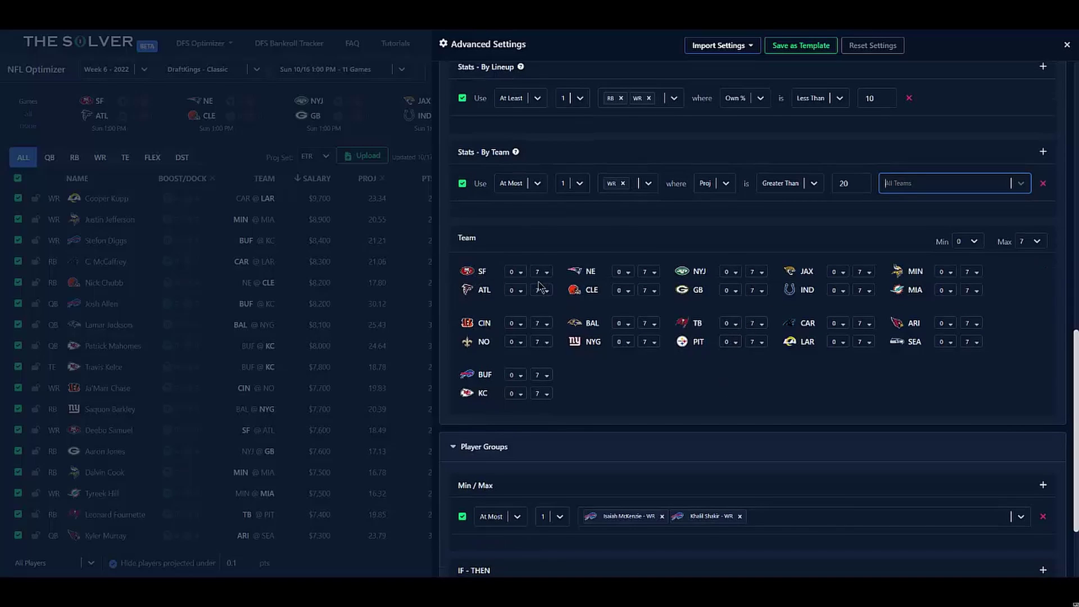
scroll(657, 349, up, 2)
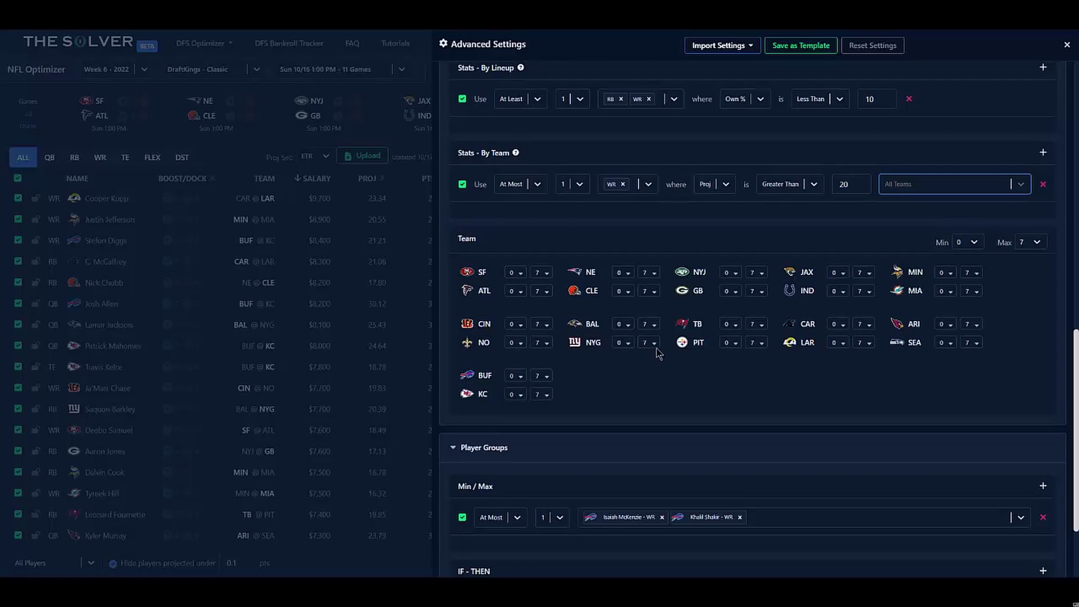
scroll(639, 334, up, 4)
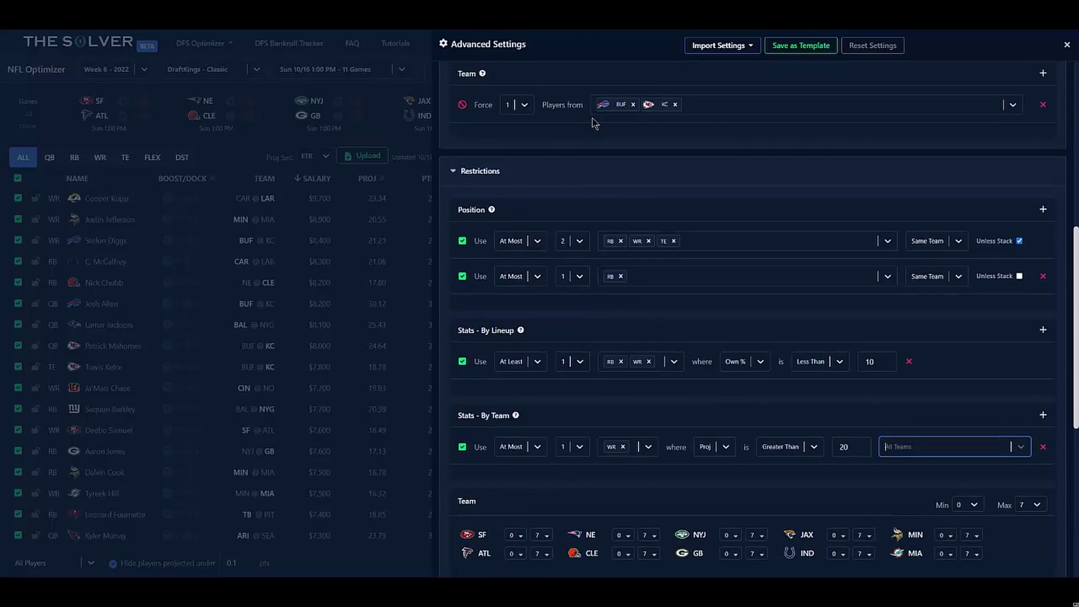
scroll(631, 422, down, 5)
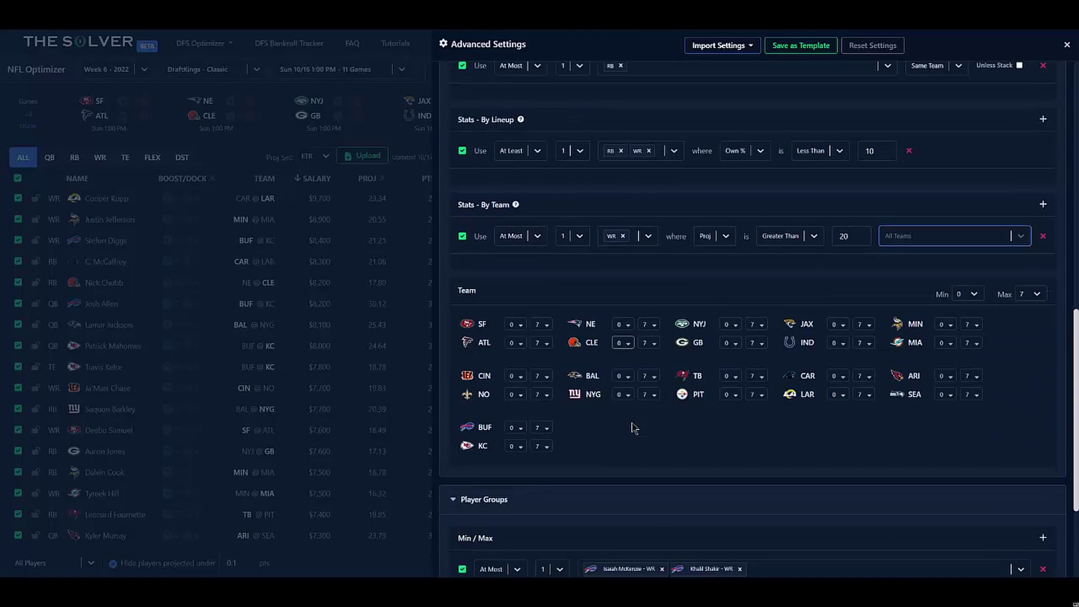
click(543, 325)
click(539, 345)
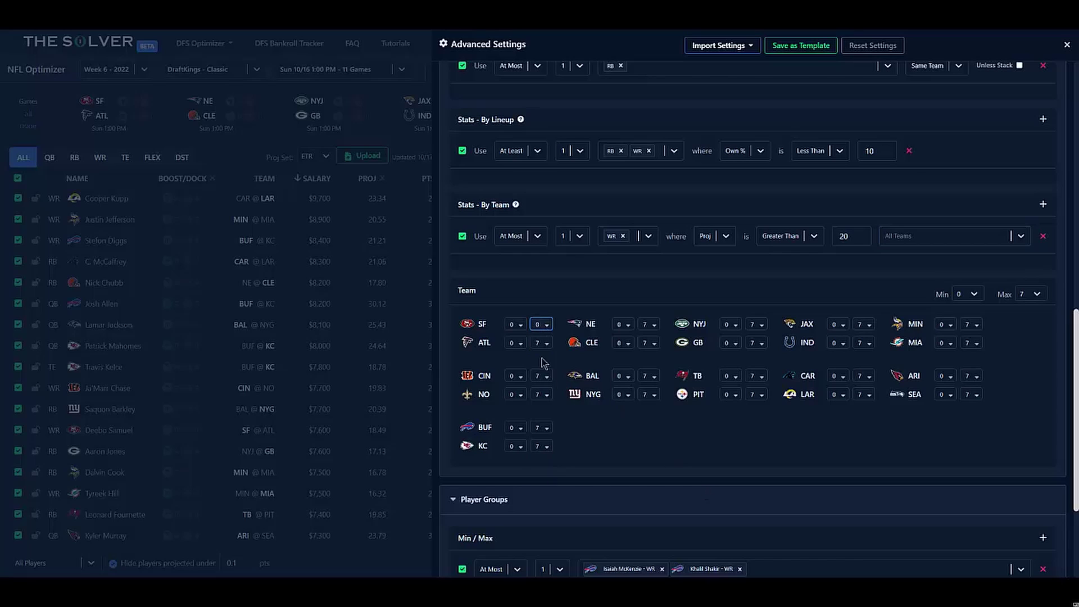
click(542, 326)
click(541, 466)
click(967, 293)
click(966, 294)
scroll(815, 377, down, 3)
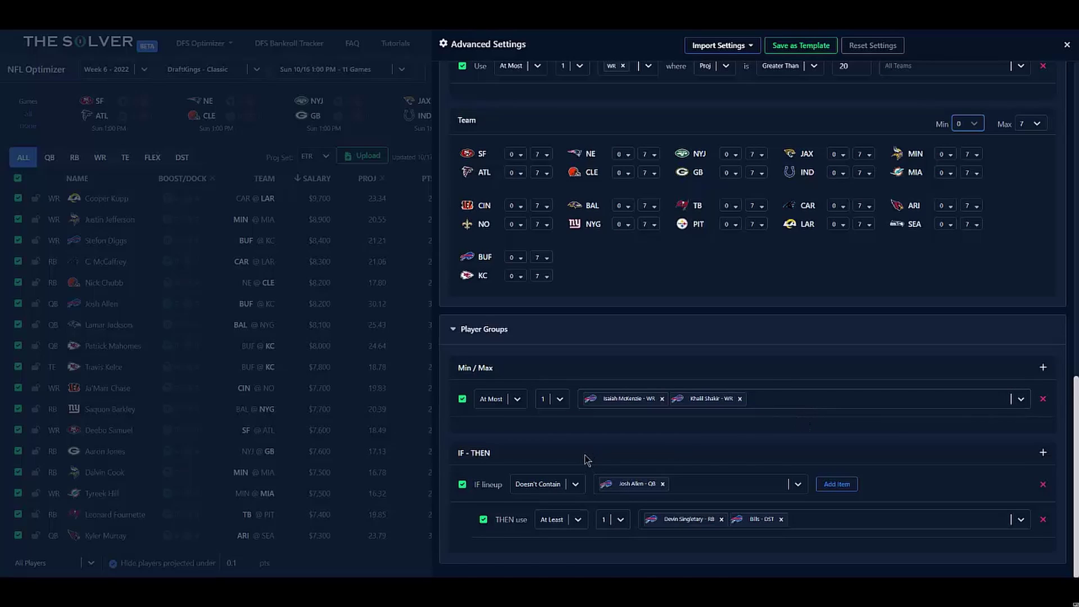
click(562, 487)
click(572, 485)
scroll(736, 449, up, 10)
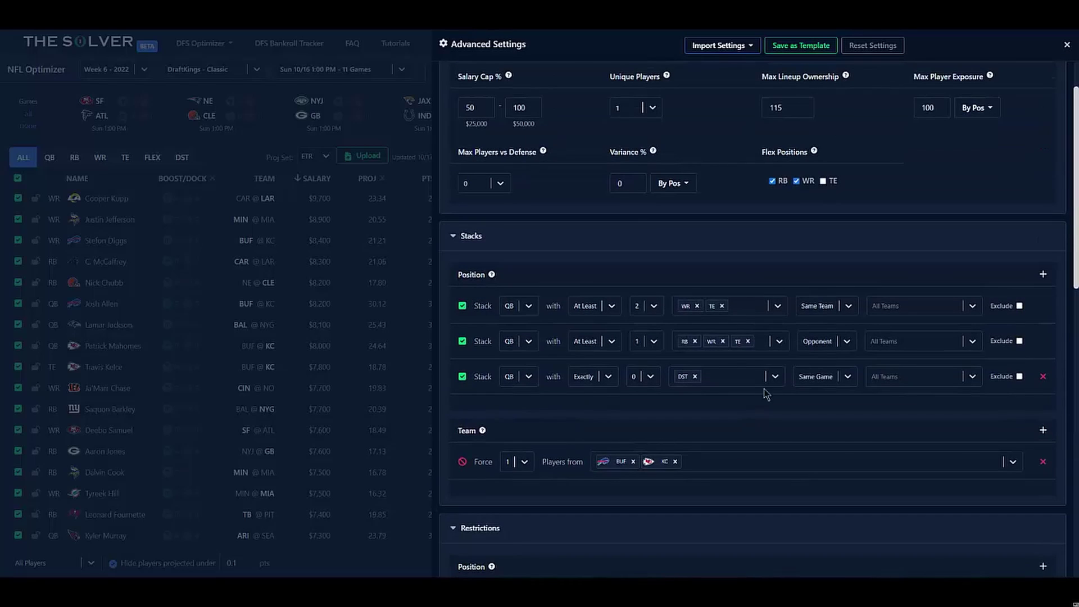
scroll(901, 270, up, 2)
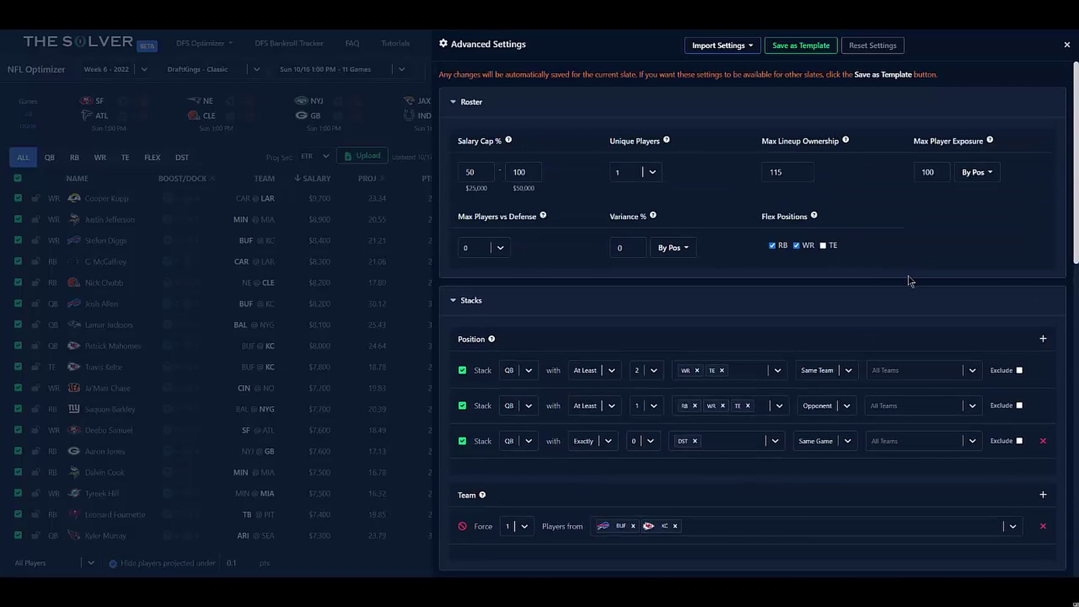